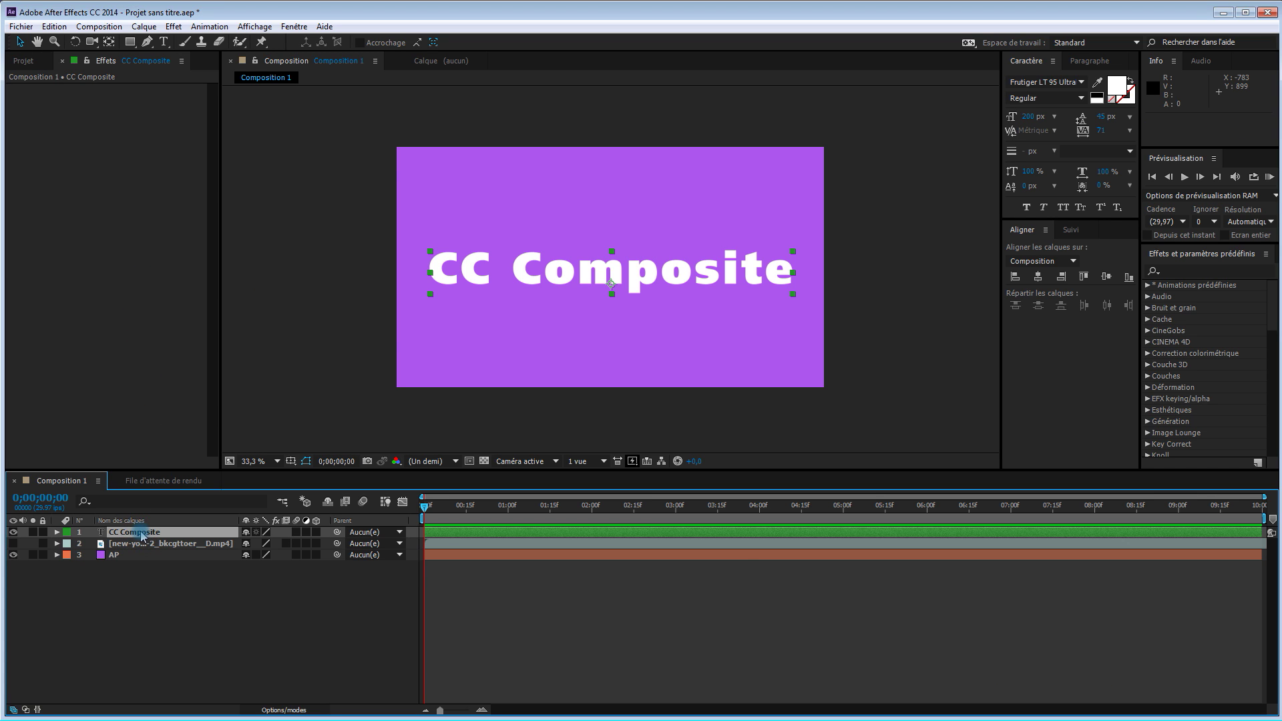
- Apply the CC Composite effect to the text layer and try out its opacity, leaving it at 100%
click(109, 193)
right_click(108, 192)
mouse_move(289, 175)
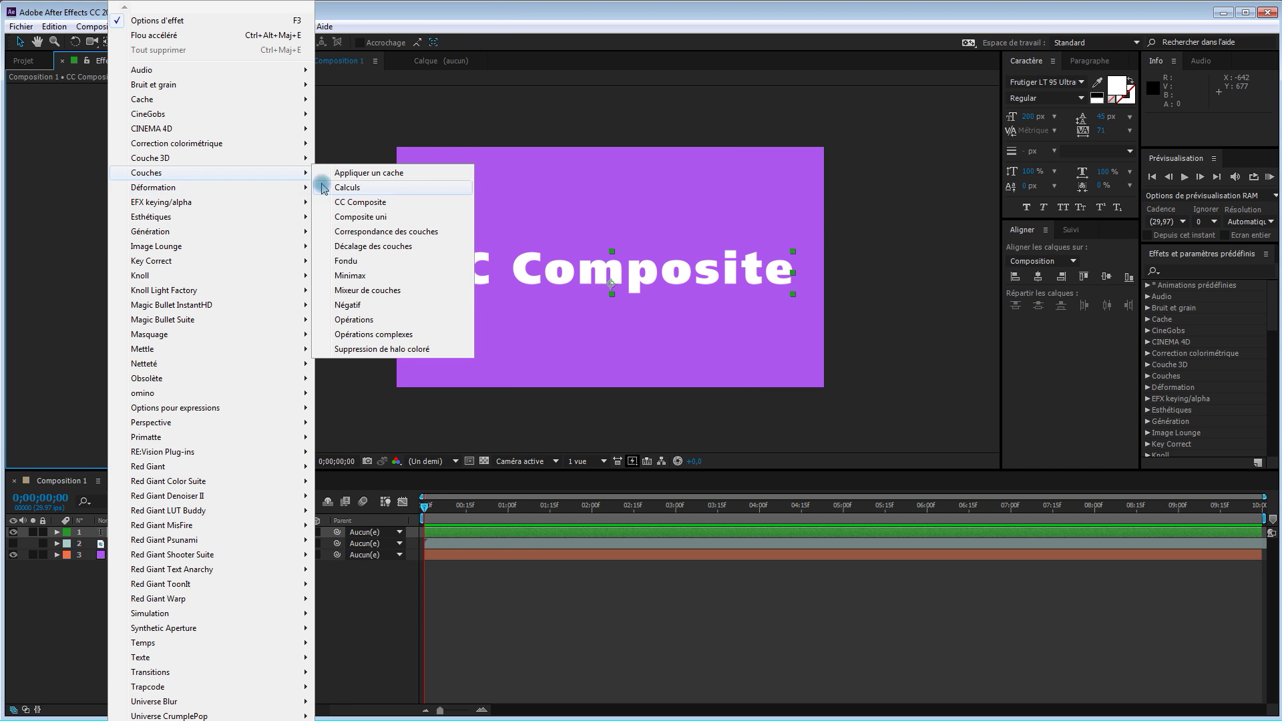
click(385, 203)
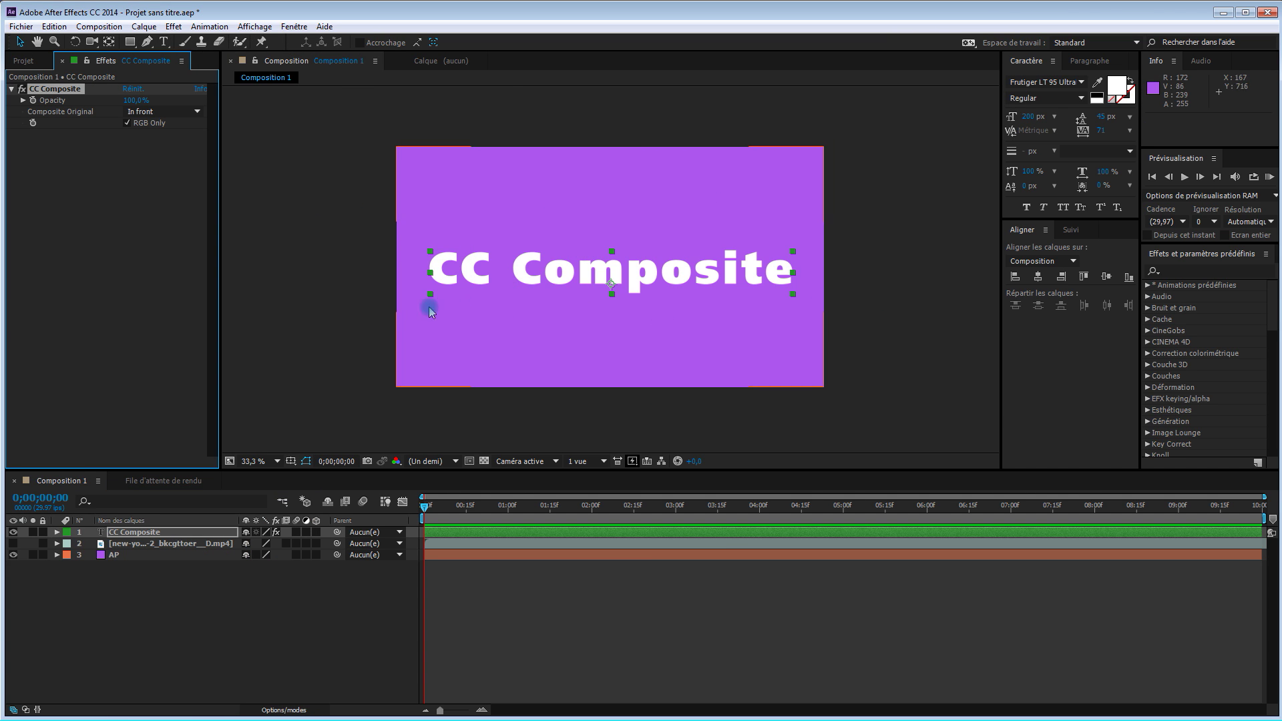
drag(134, 100, 256, 101)
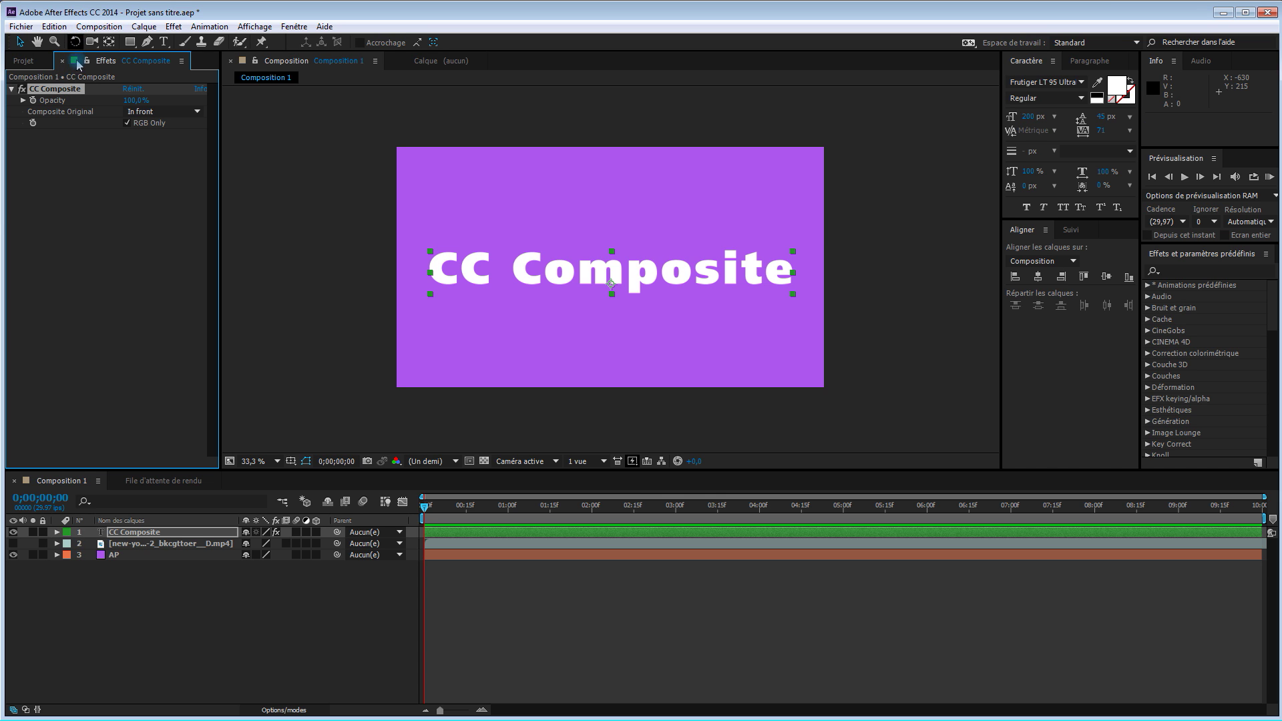
- Add the CC Cross Blur effect to the text layer with Radius X 174 and Radius Y 140
right_click(115, 179)
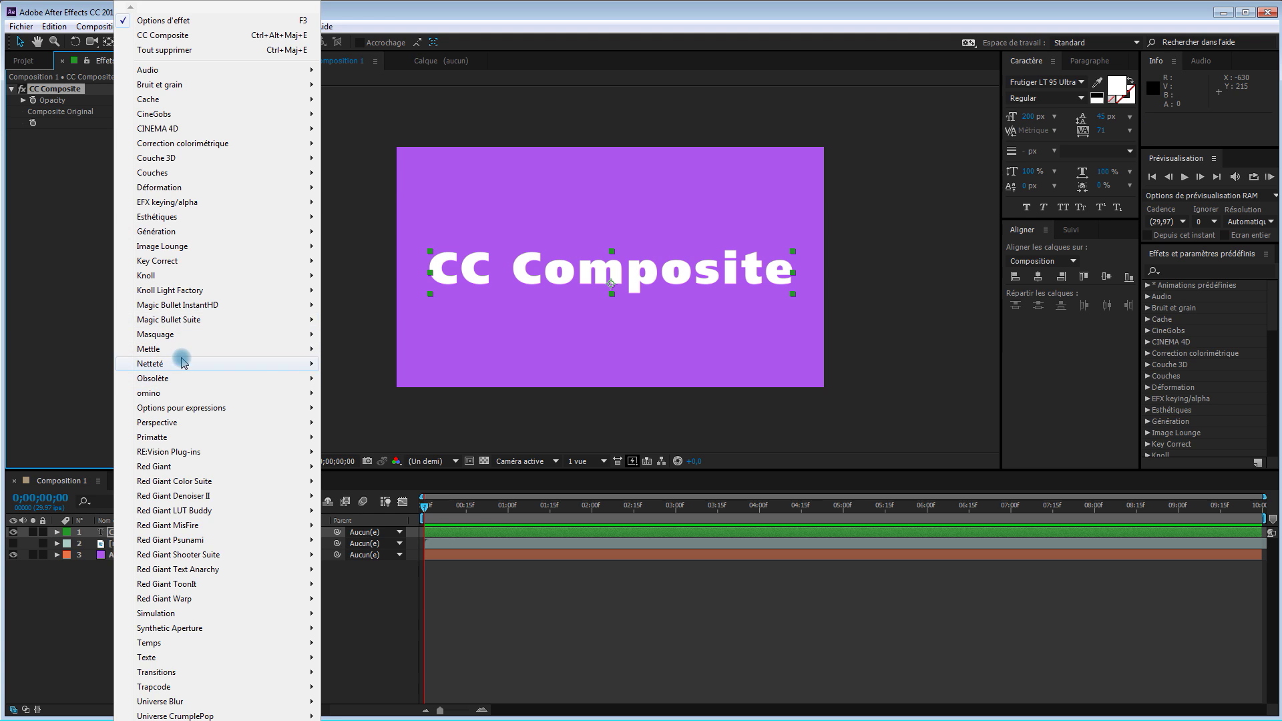
mouse_move(183, 363)
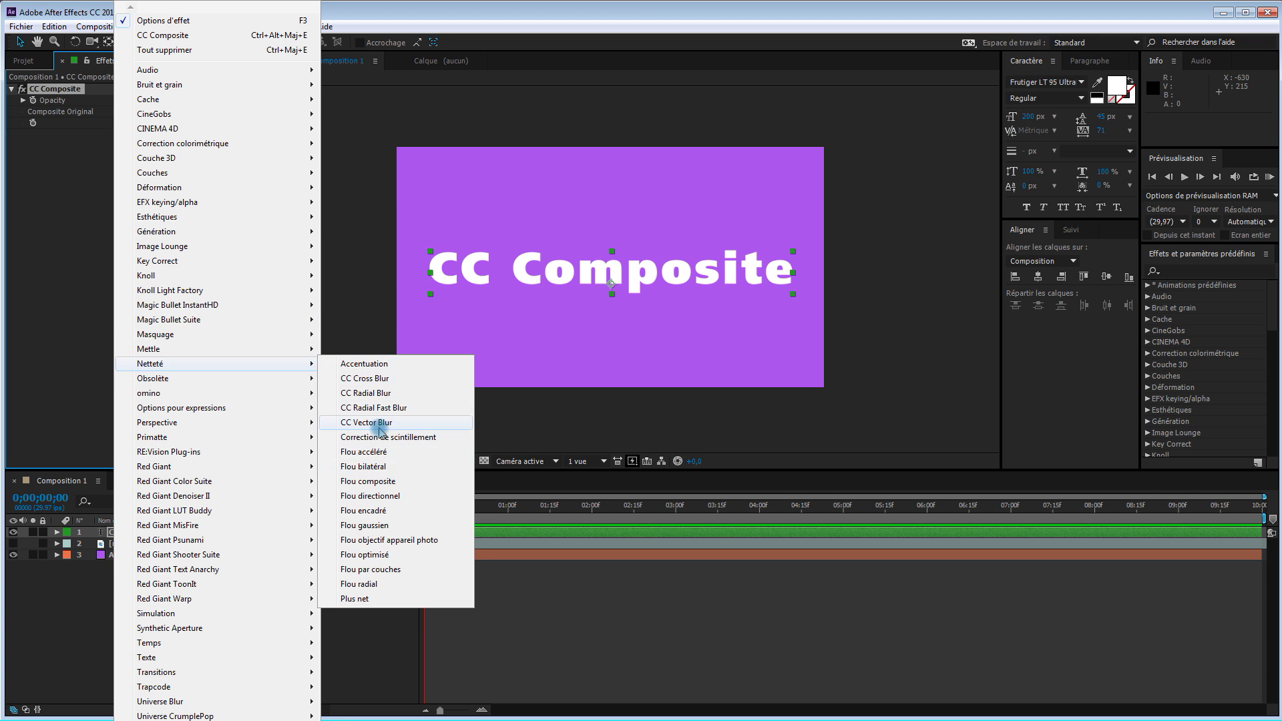
click(382, 379)
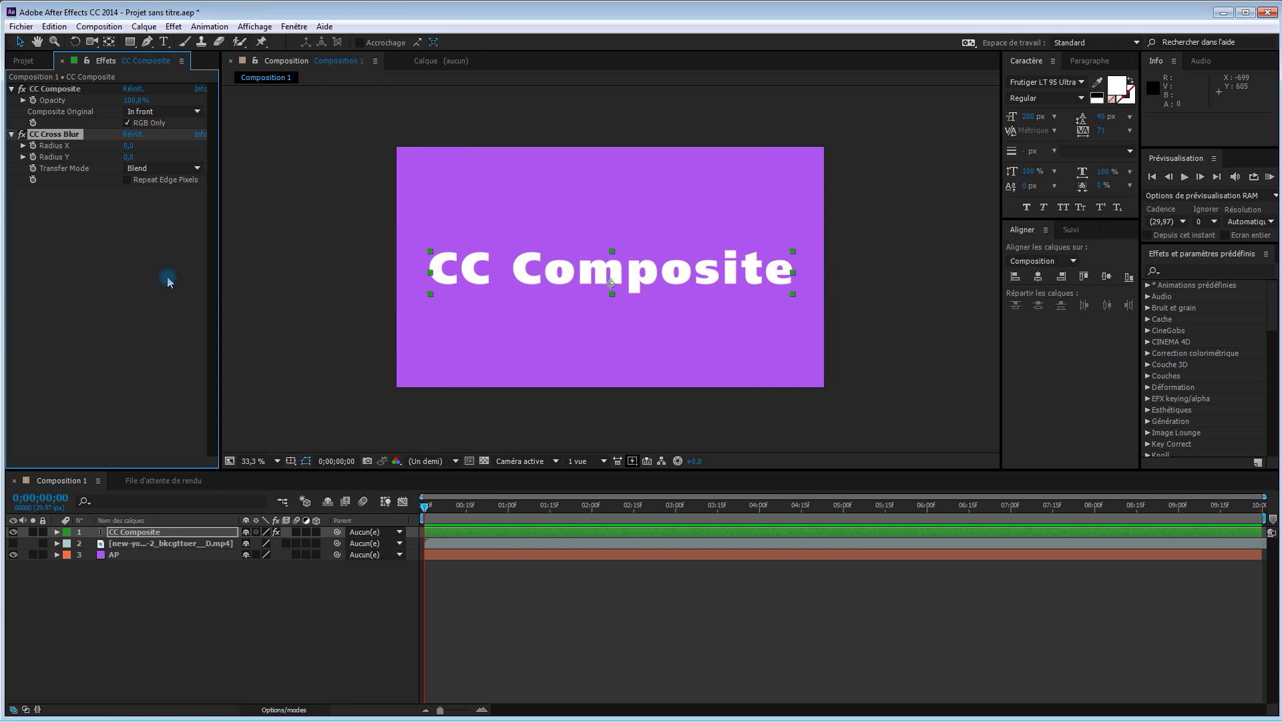
drag(128, 145, 228, 158)
drag(142, 146, 172, 142)
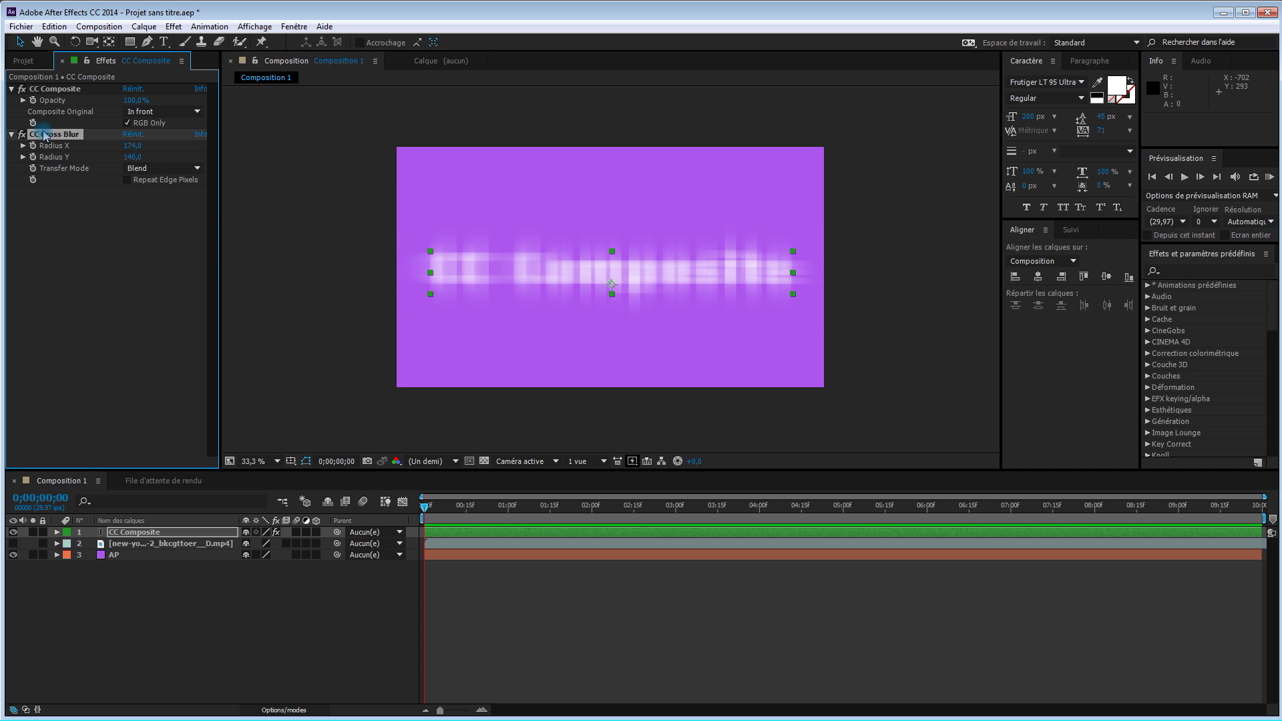
- Reorder the text layer's effects so CC Composite follows CC Cross Blur, and turn off its RGB Only option
drag(47, 137, 55, 179)
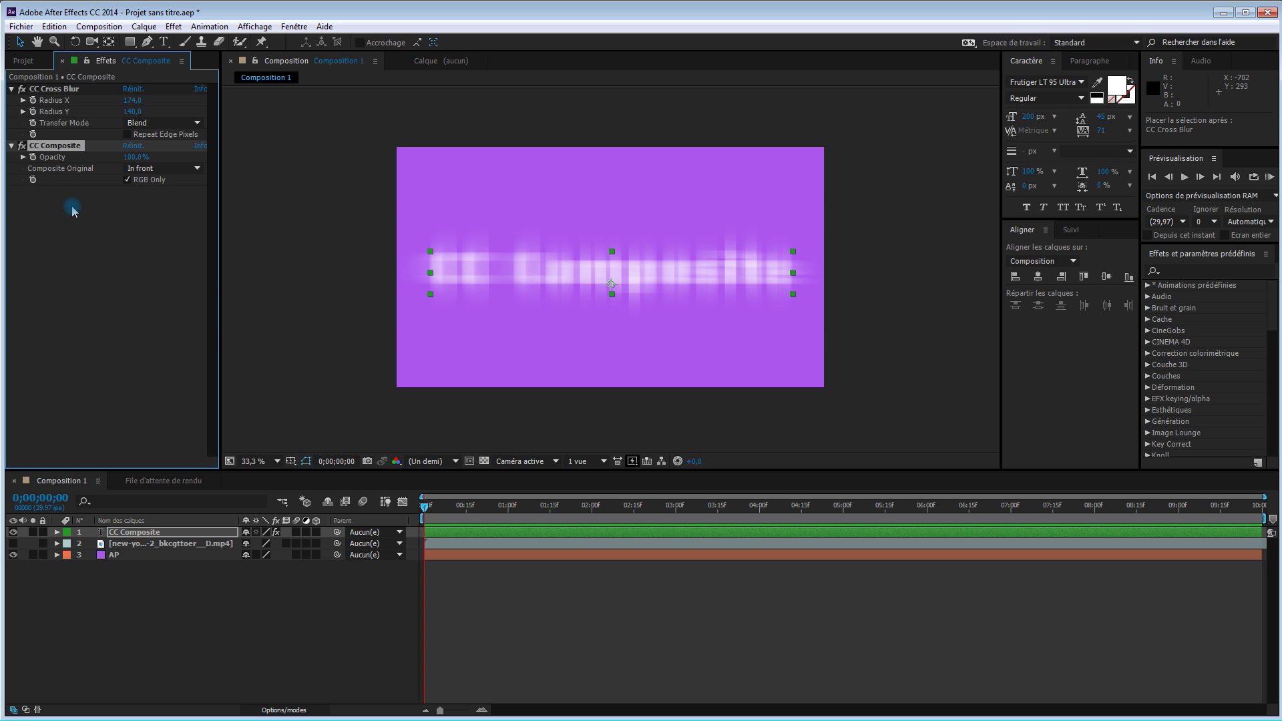
click(127, 181)
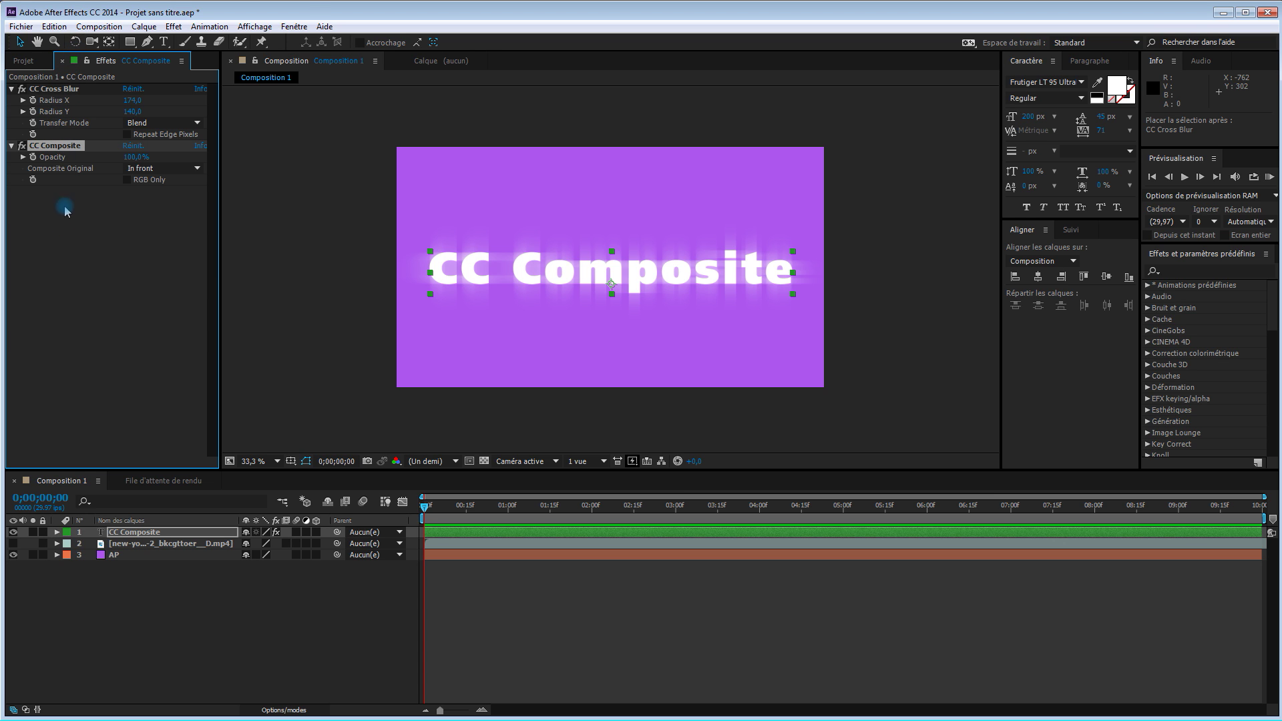
- Add the Teinte colour correction effect to the text layer and place it between CC Cross Blur and CC Composite
right_click(114, 254)
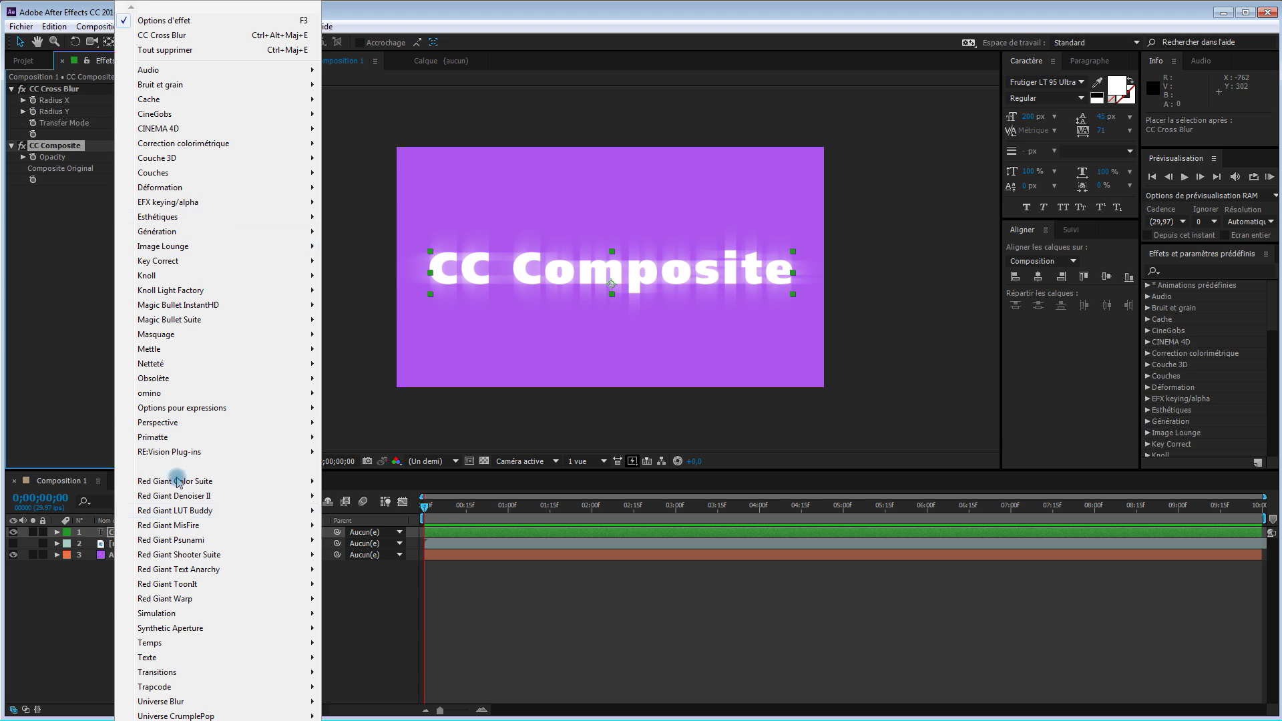
mouse_move(214, 145)
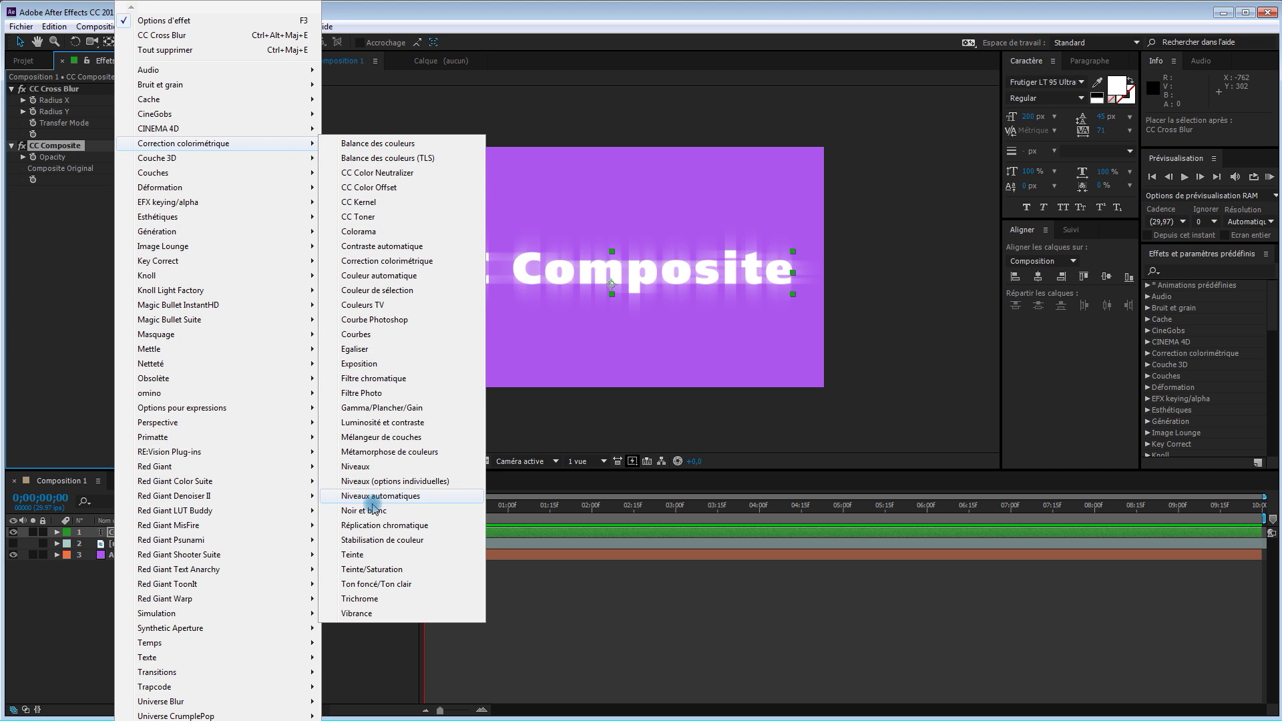
click(371, 554)
drag(44, 193, 53, 137)
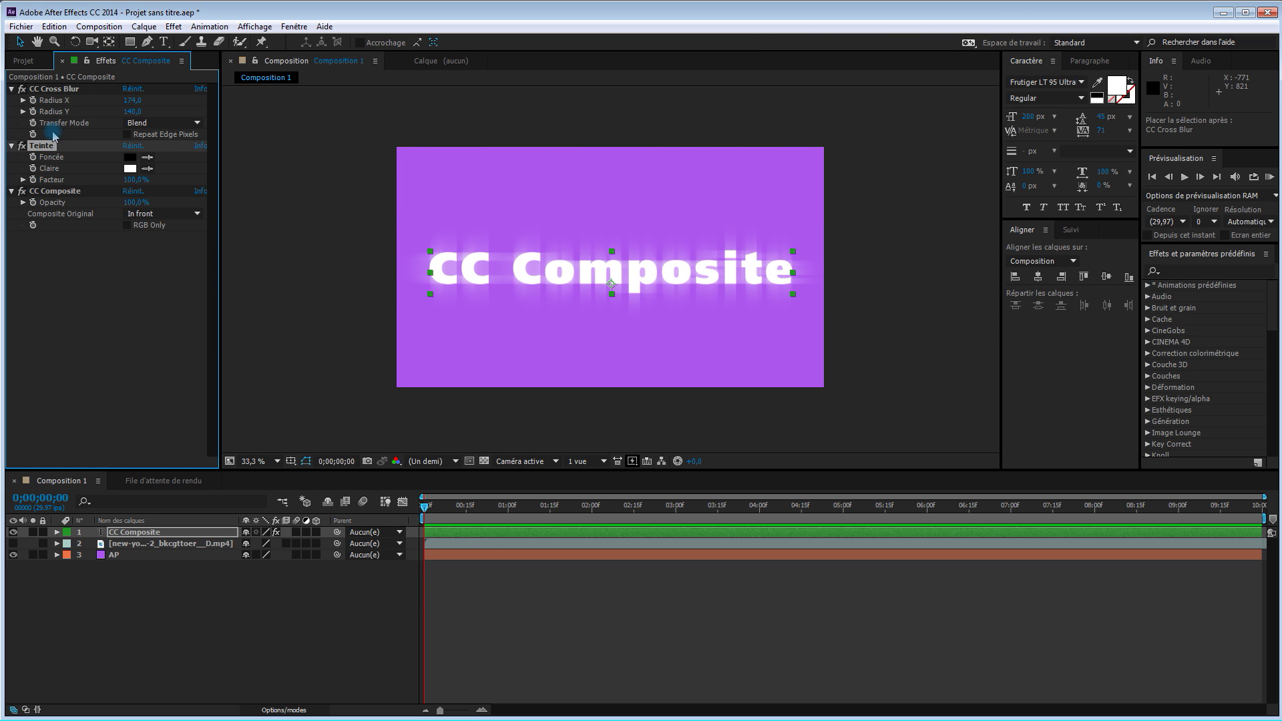
- Set the Claire colour of the Teinte effect to a dark blue
click(131, 171)
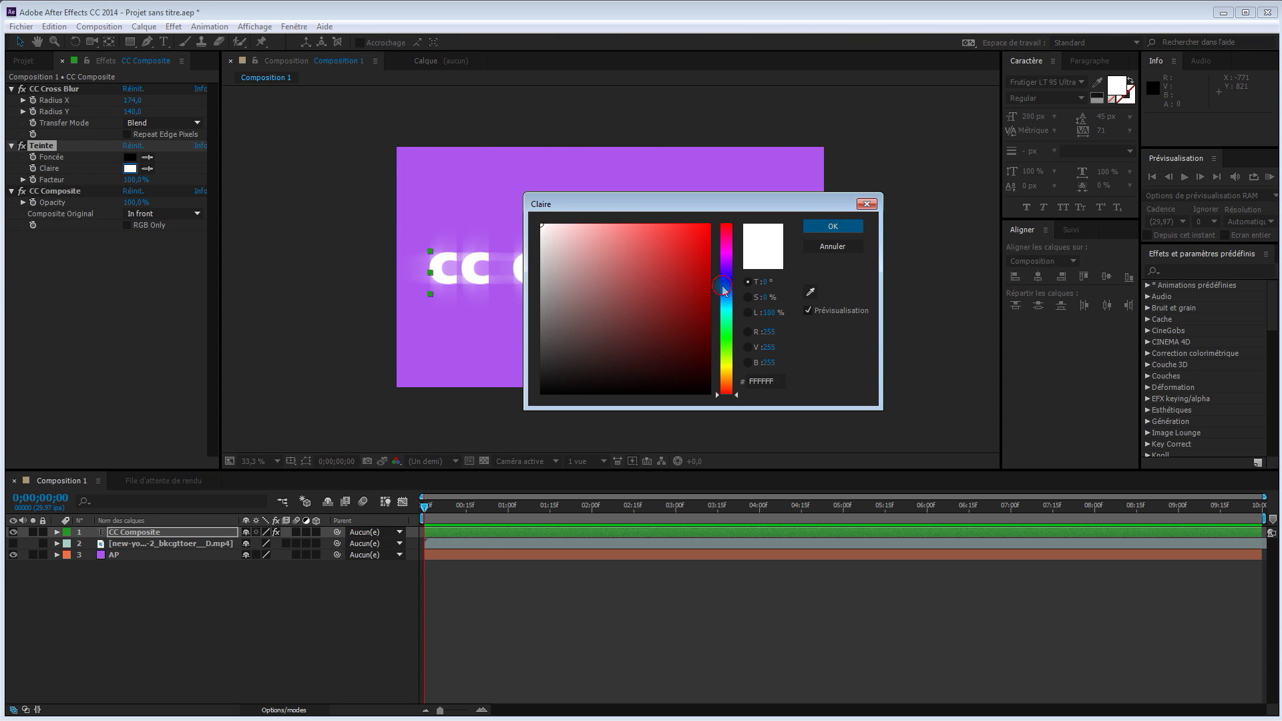
click(723, 287)
click(695, 285)
click(833, 227)
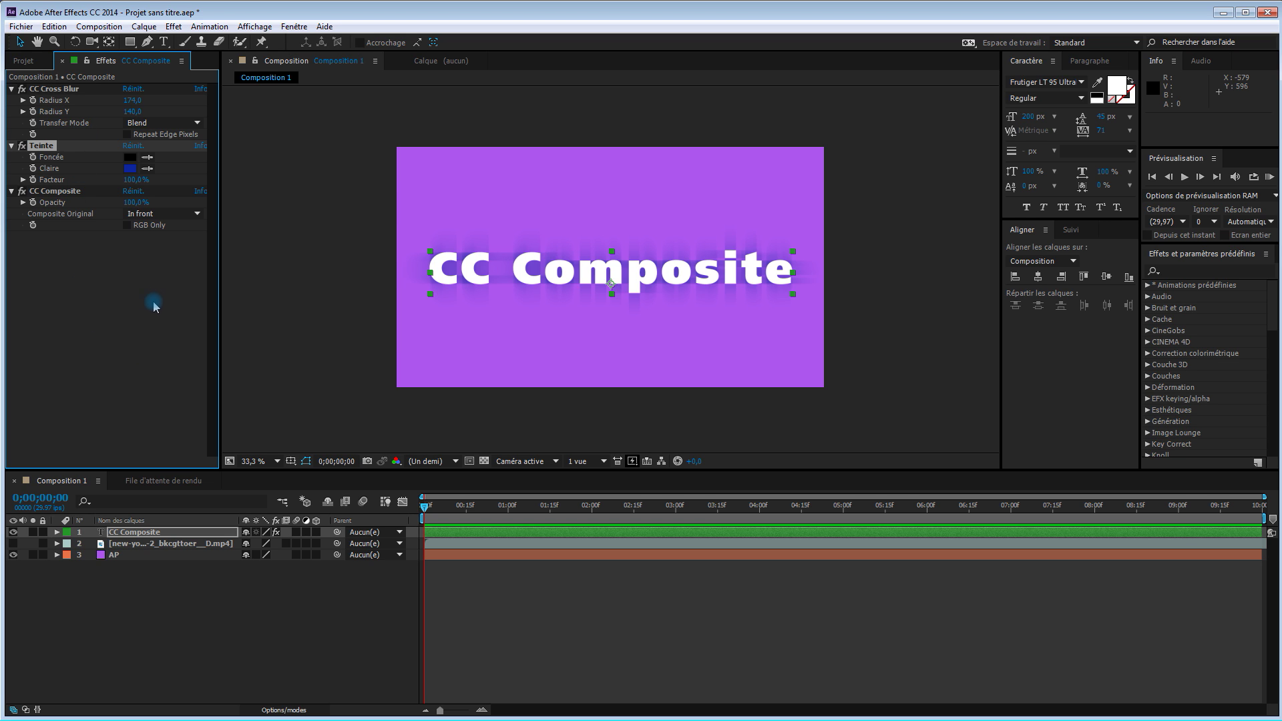
click(63, 192)
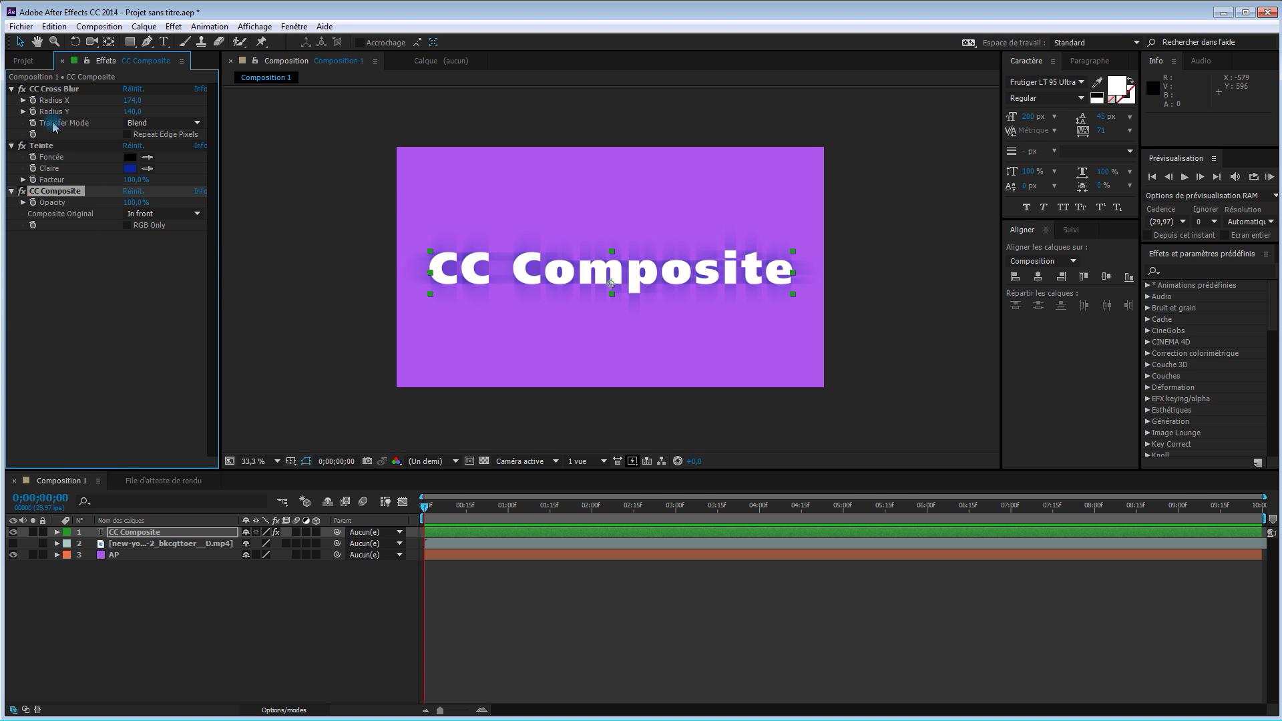
- Hide the text layer and make the skyline video layer visible and selected
click(14, 532)
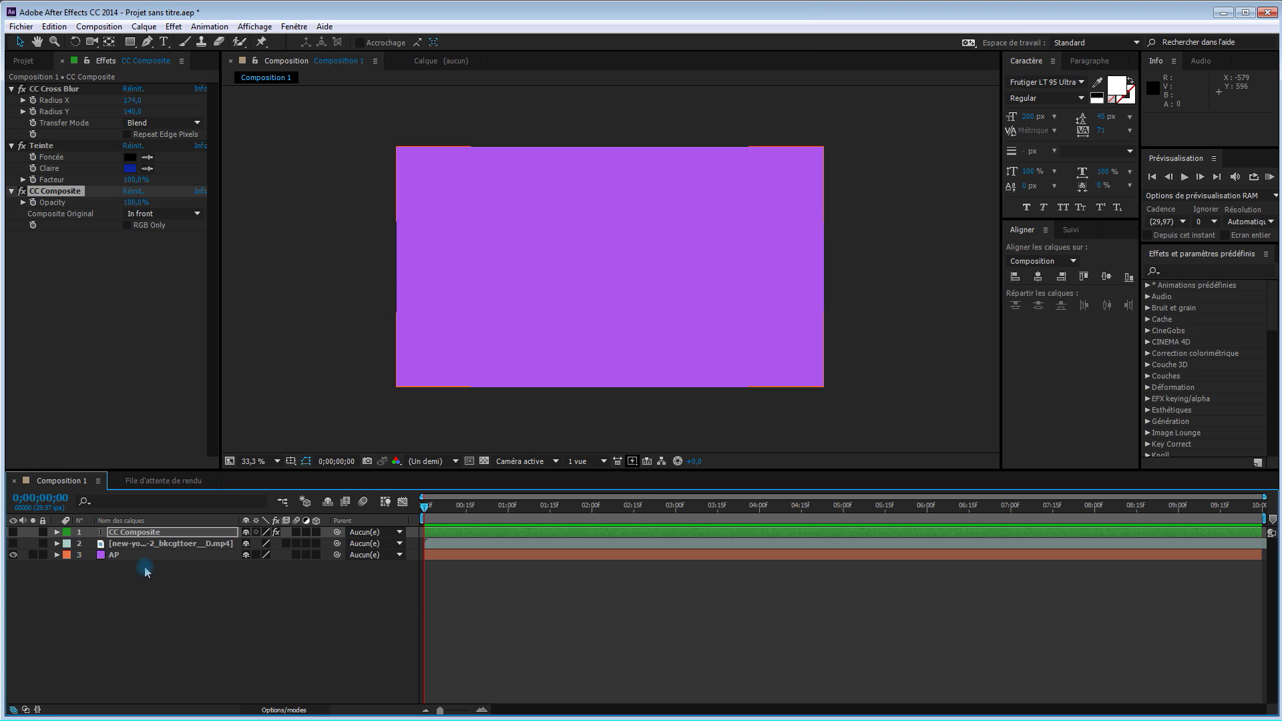
click(123, 544)
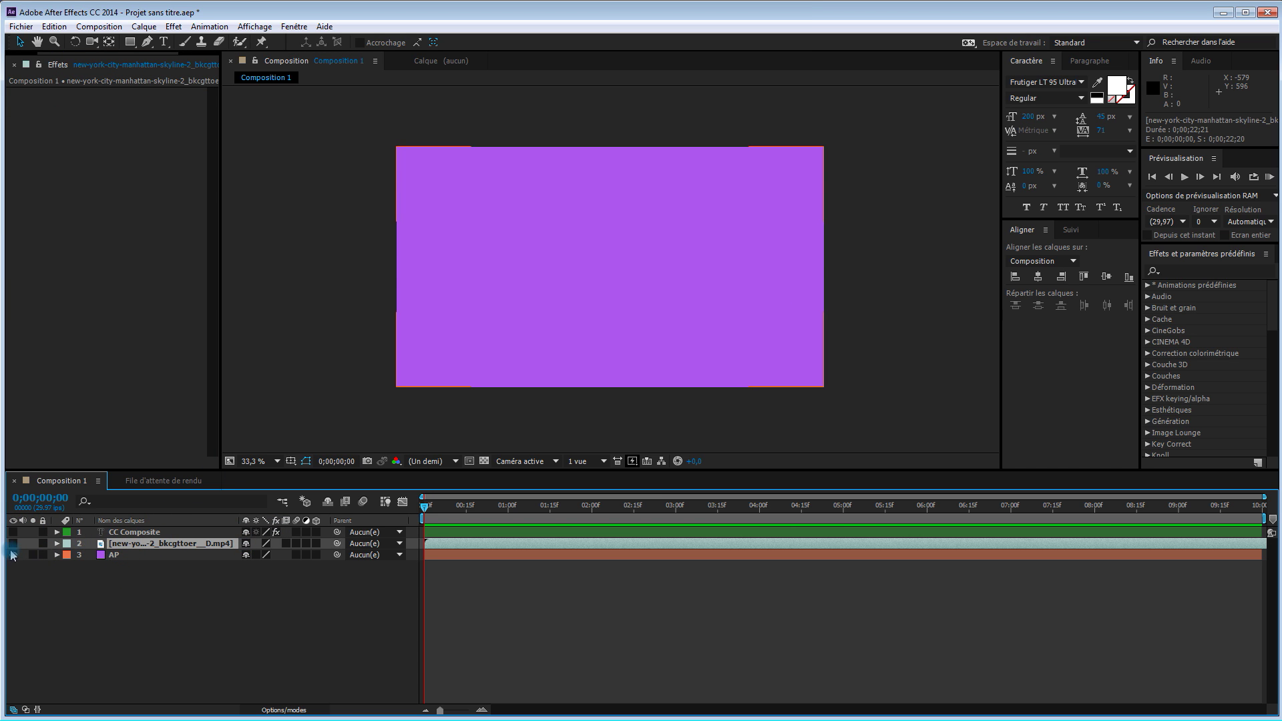
click(14, 543)
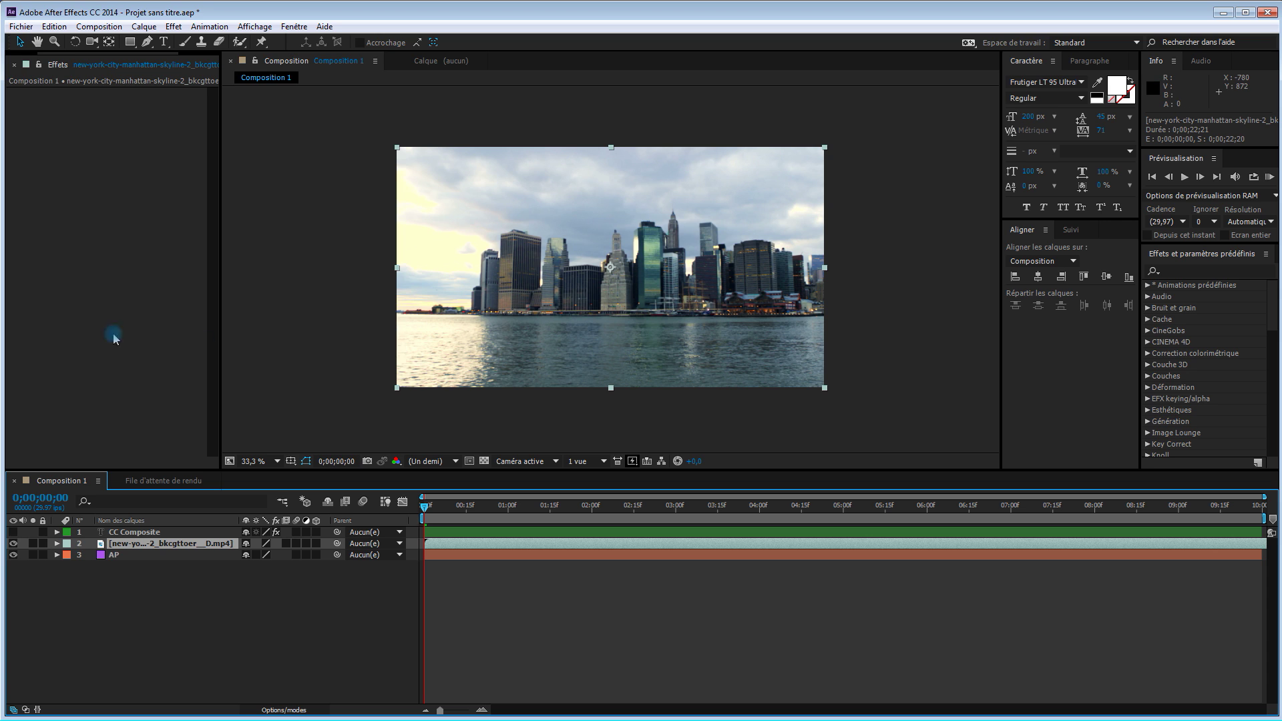
- Apply the Flou accéléré effect to the skyline video layer with an intensity of 75
right_click(94, 137)
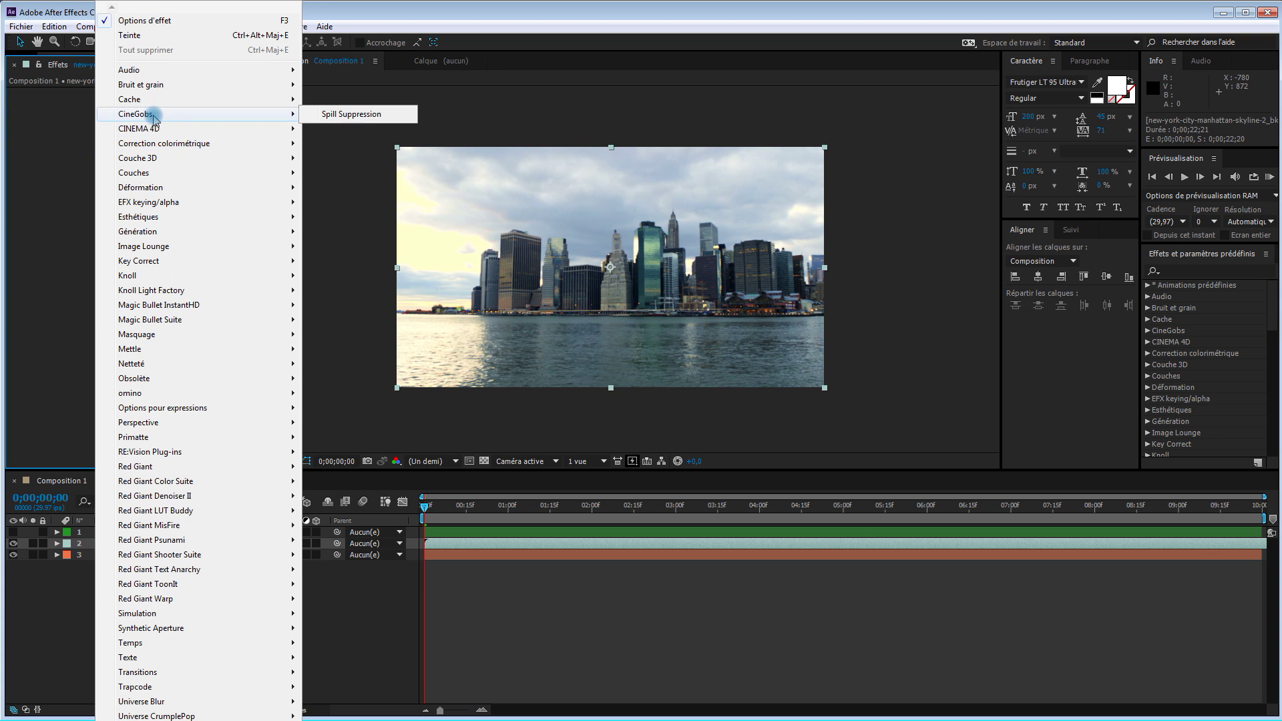
mouse_move(163, 364)
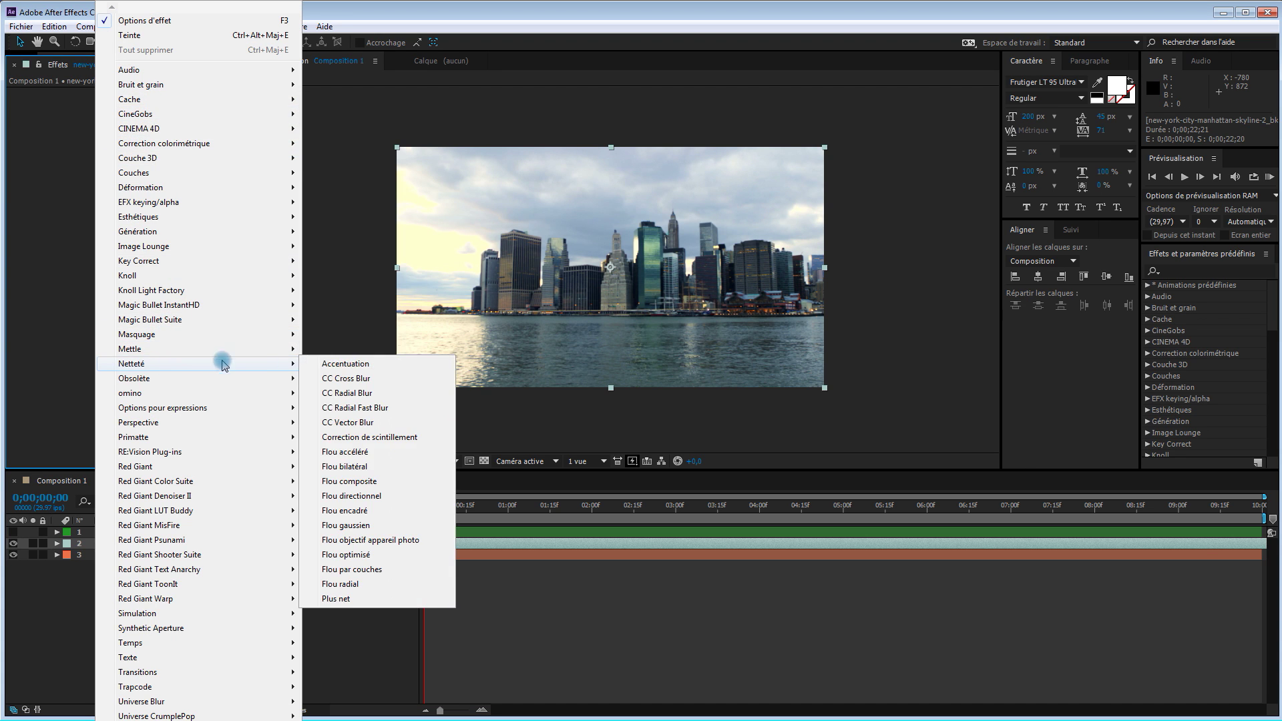
click(337, 451)
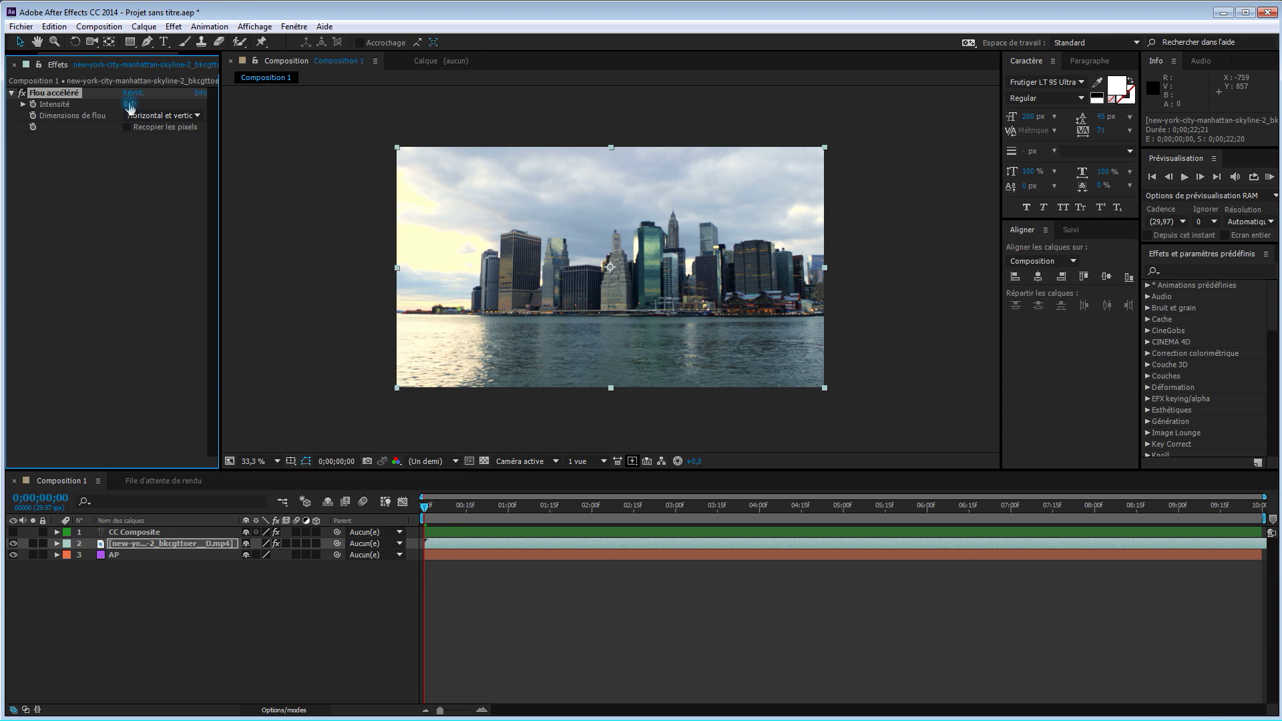
drag(130, 109, 191, 115)
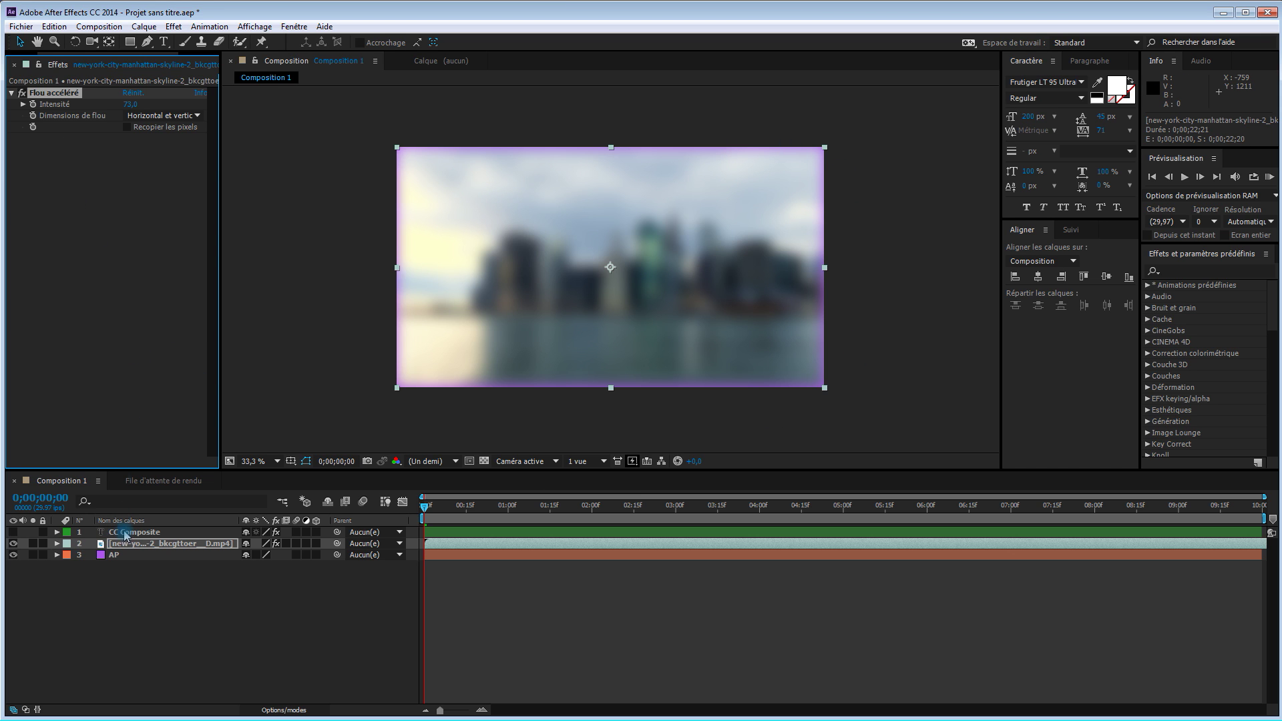
- Add the CC Composite effect after the blur on the skyline layer, testing RGB Only off and leaving it on
right_click(70, 163)
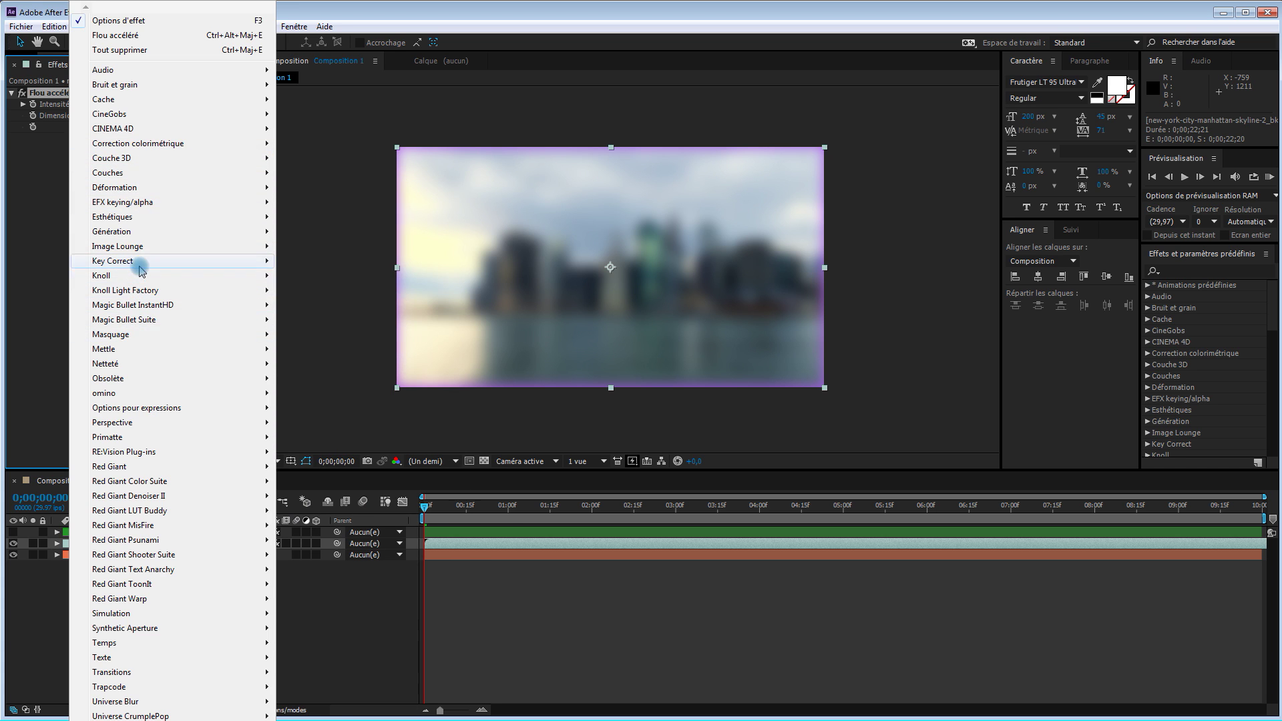
mouse_move(143, 173)
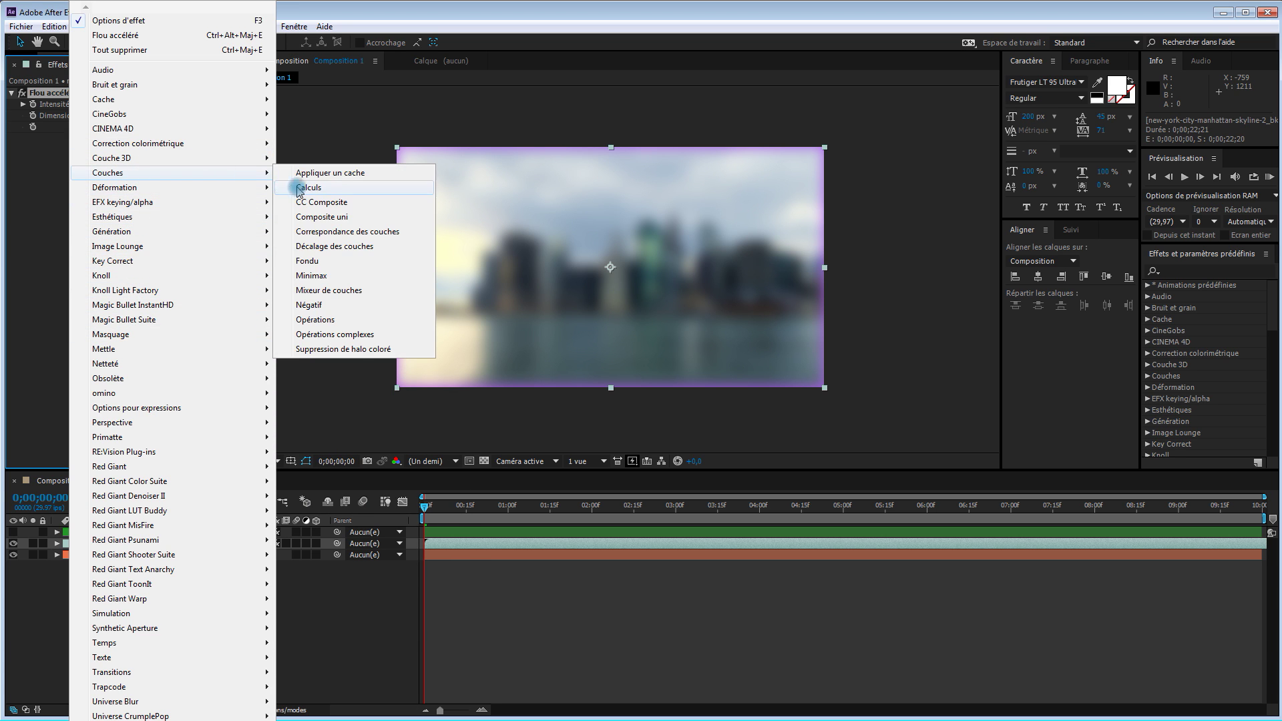
click(314, 202)
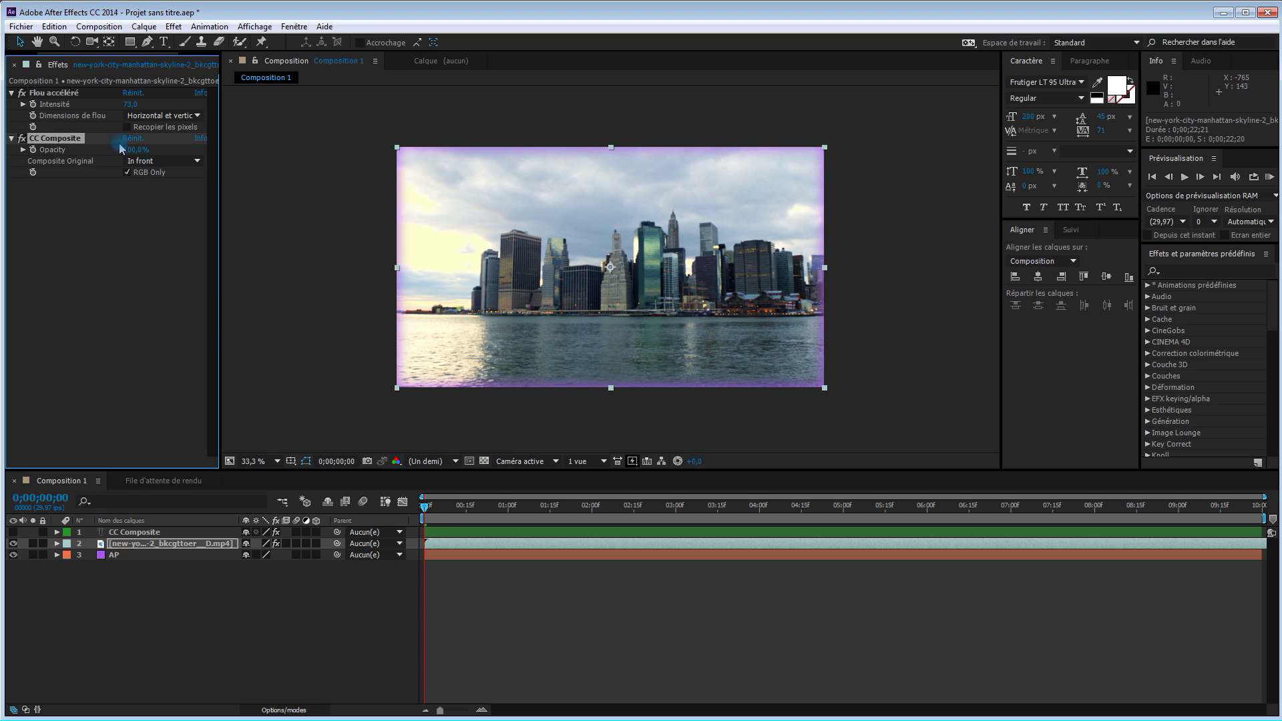
click(128, 173)
click(127, 173)
- Raise the intensity of the Flou accéléré effect on the skyline layer to a much stronger blur
drag(130, 104, 400, 115)
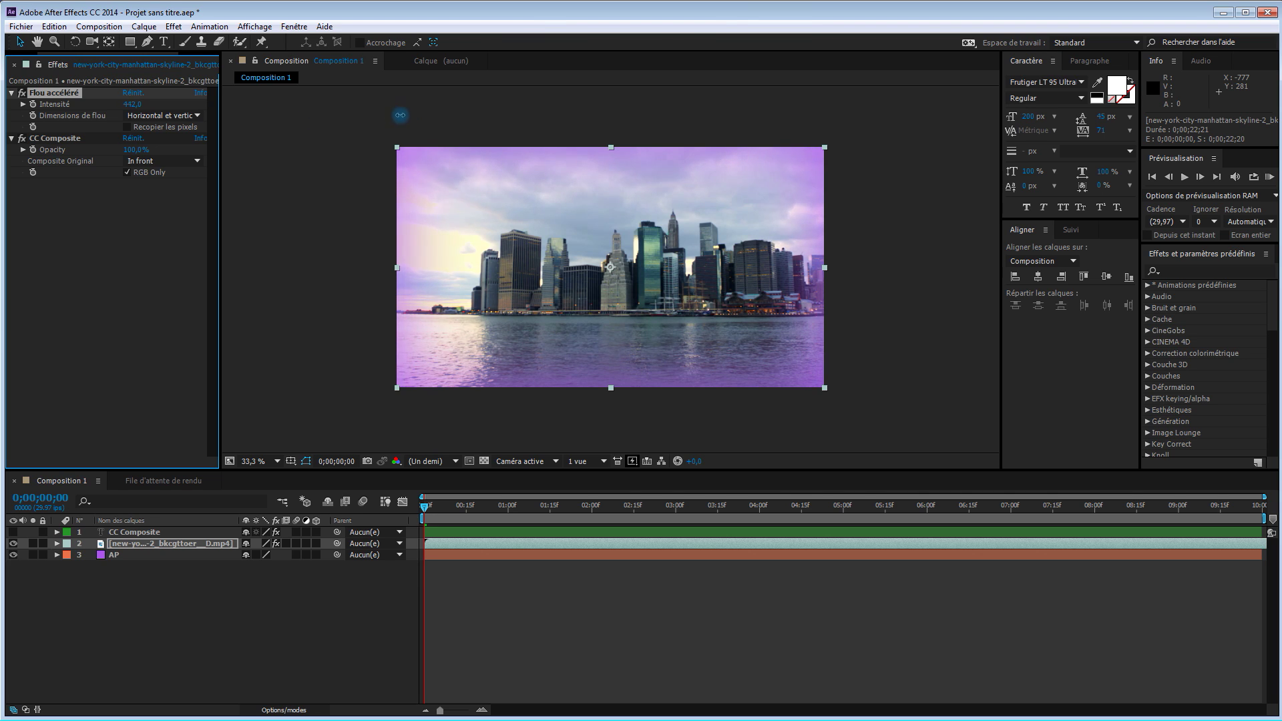
drag(571, 124, 688, 125)
drag(770, 124, 438, 115)
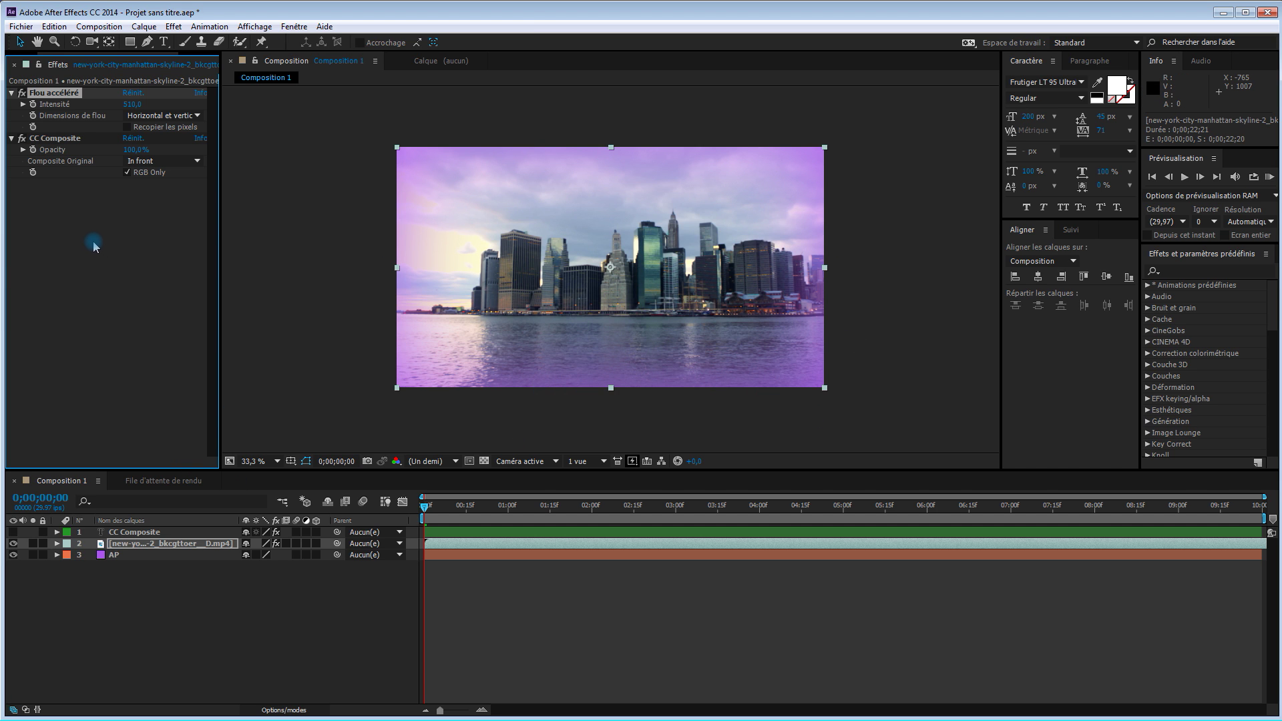
- Lower the opacity of the CC Composite effect slightly on the skyline layer
click(128, 150)
drag(124, 151, 73, 239)
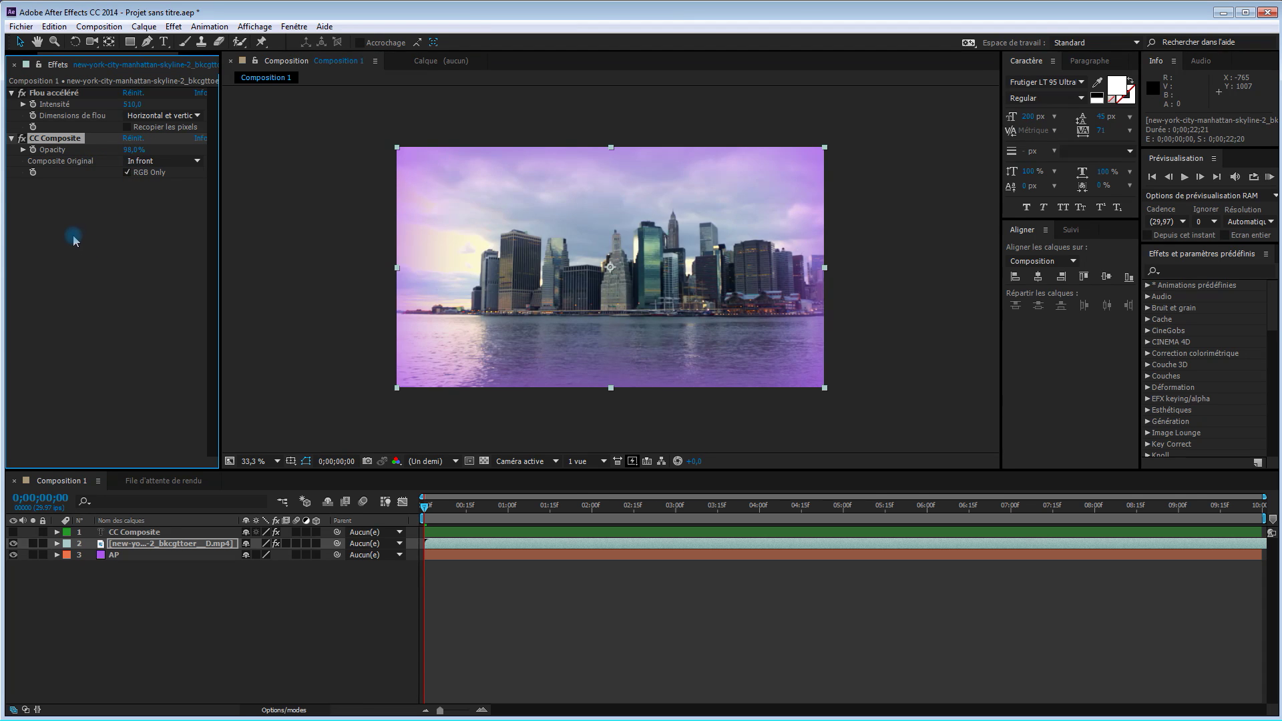